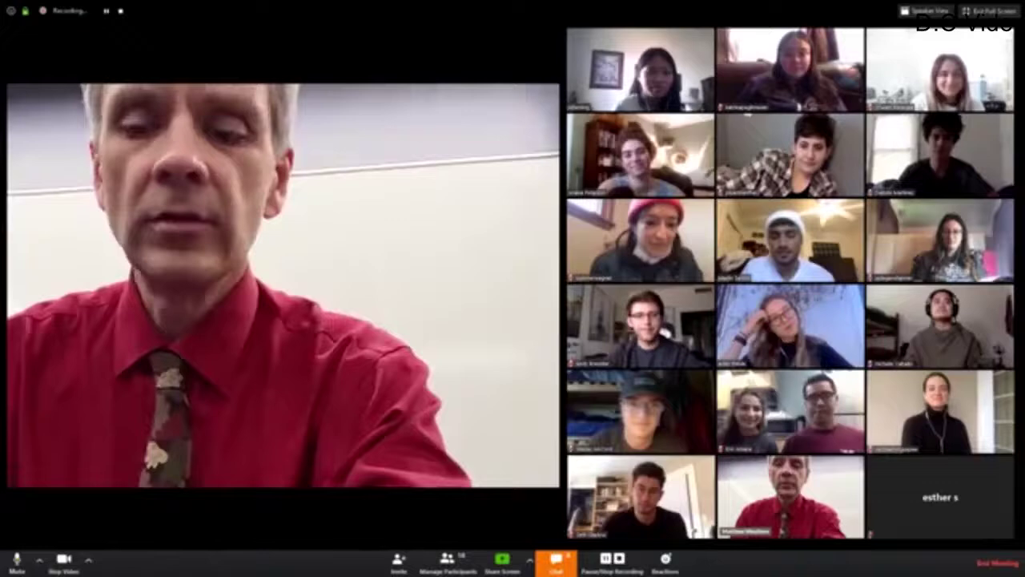
pyautogui.hotkey('alt', 'v')
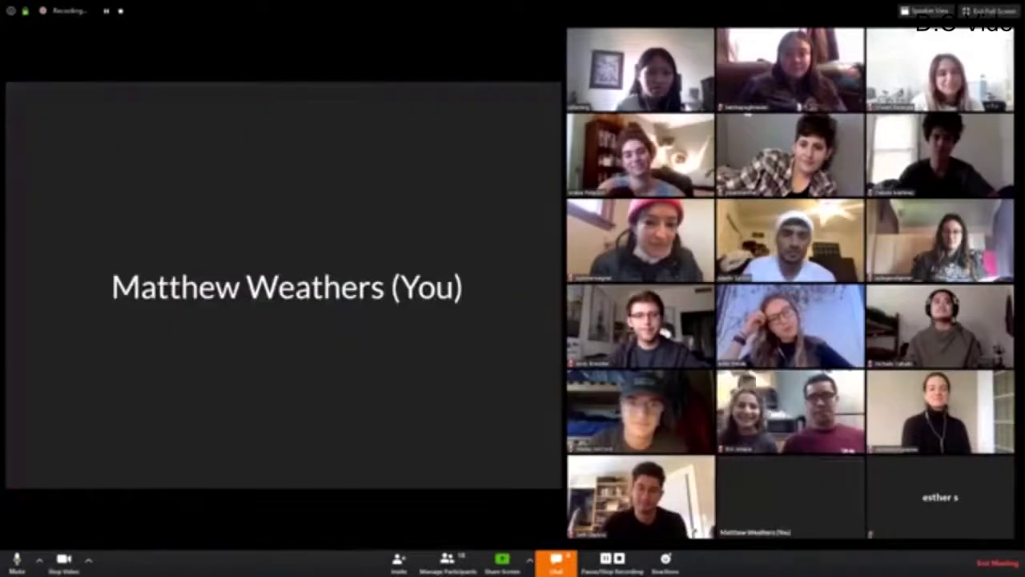